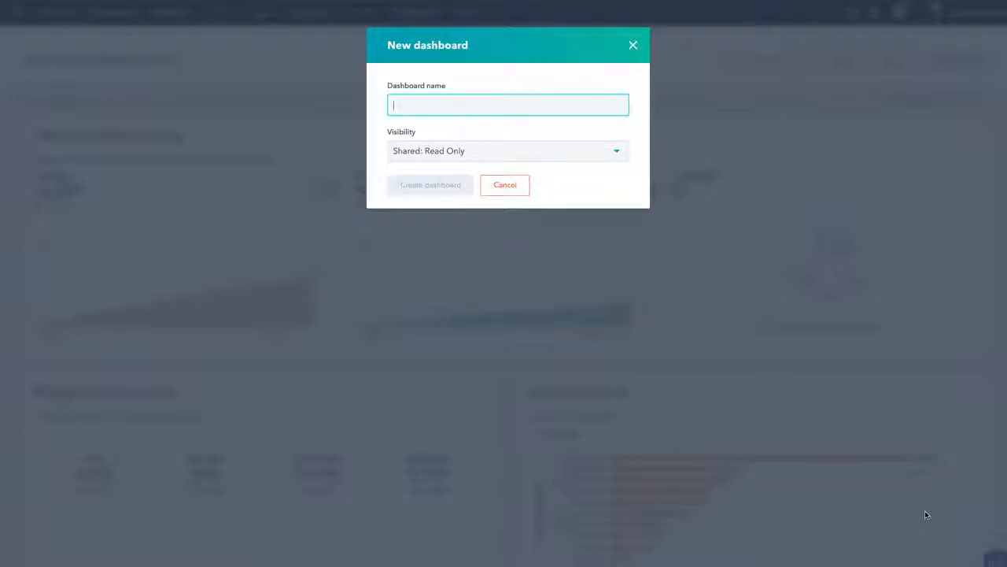
# Create a new dashboard named Conversations with the visibility Shared: Read Only
pyautogui.write('Conversations')
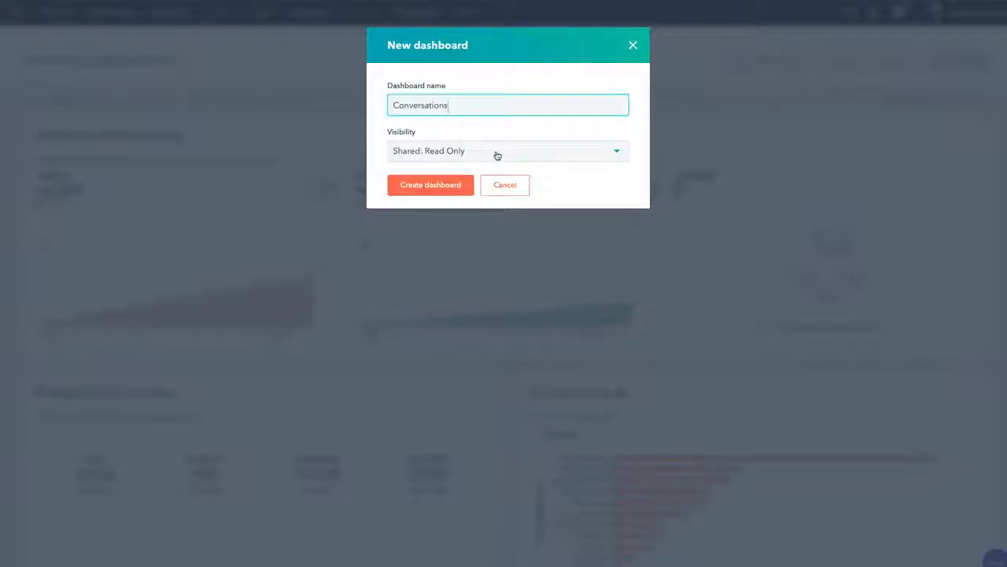
pyautogui.click(496, 155)
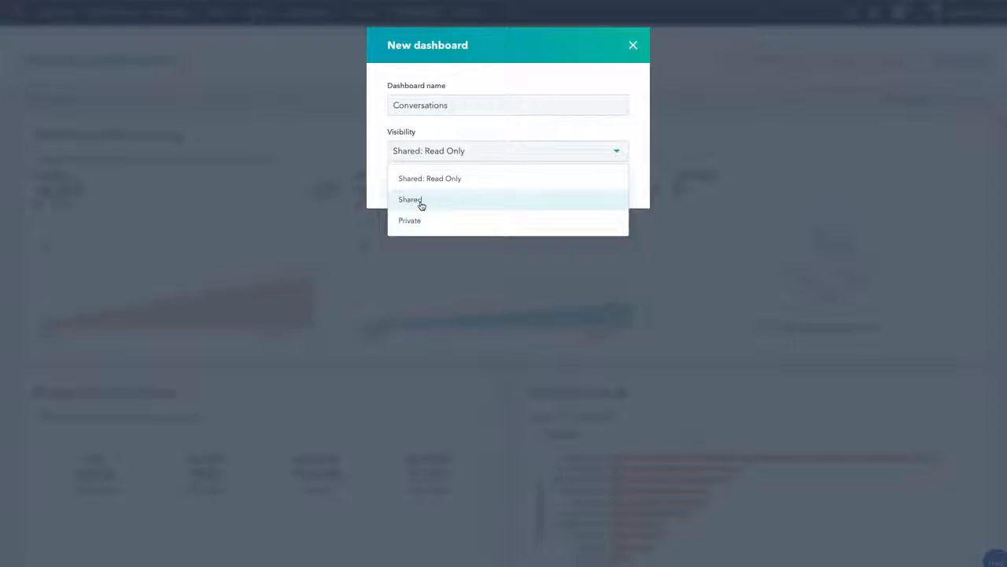
pyautogui.click(493, 133)
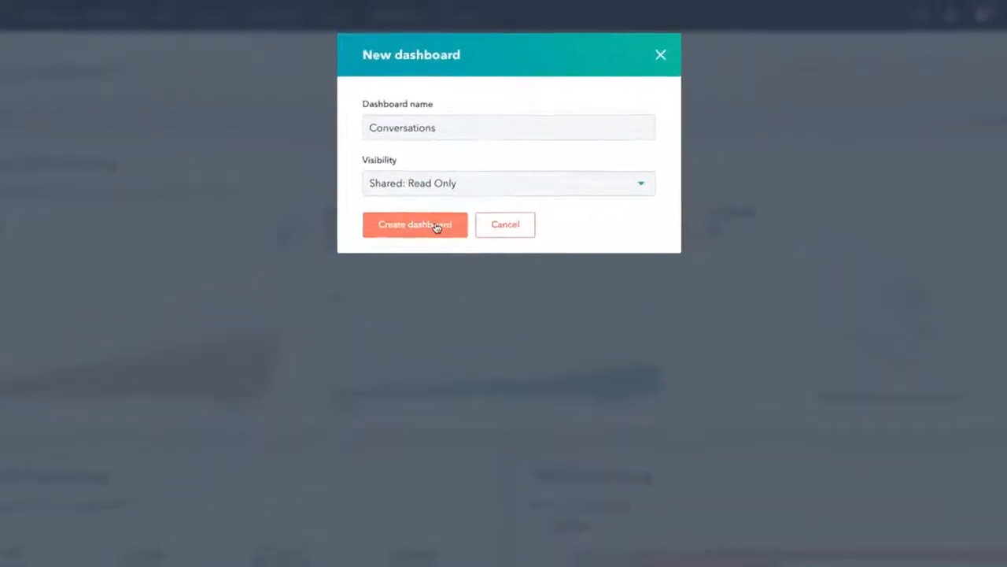
pyautogui.click(434, 233)
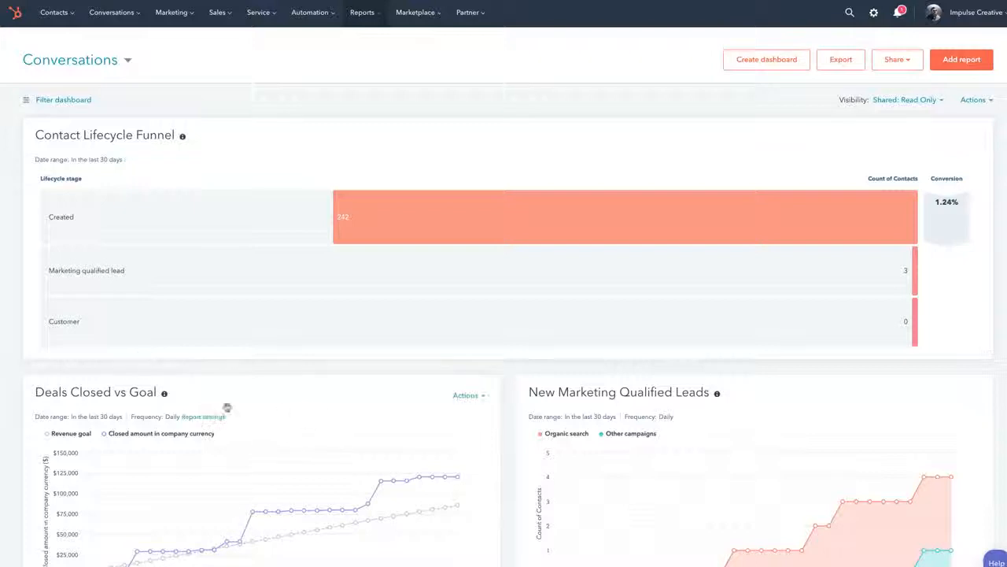
# Delete the Contact Lifecycle Funnel report from the Conversations dashboard
pyautogui.scroll(-1, 590, 410)
pyautogui.scroll(-2, 592, 388)
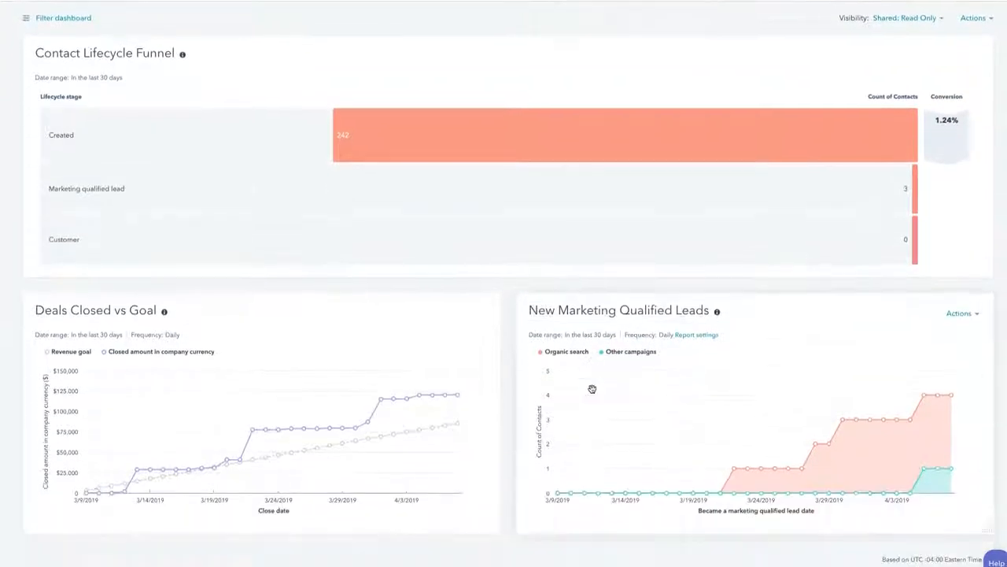
pyautogui.scroll(3, 630, 370)
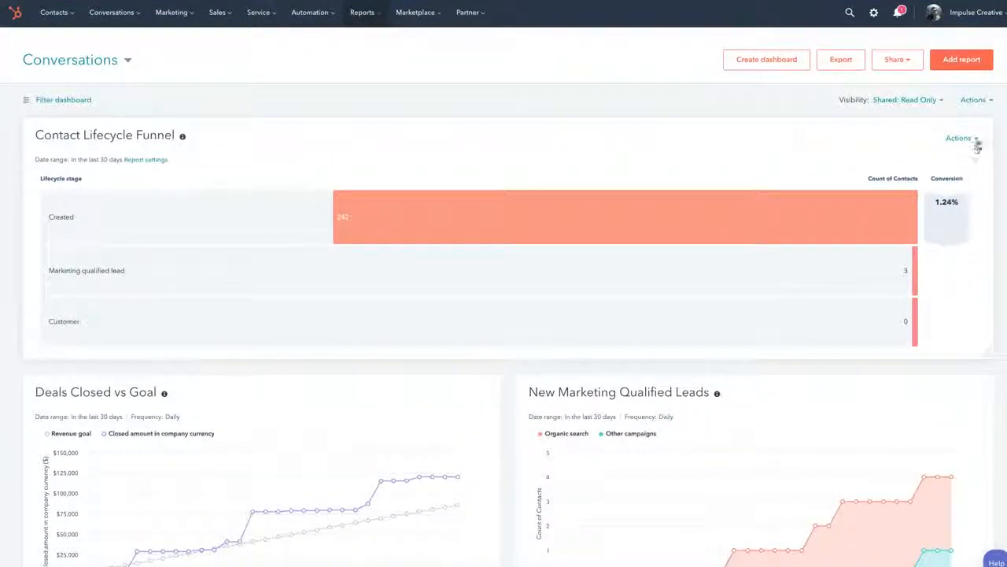
pyautogui.click(976, 139)
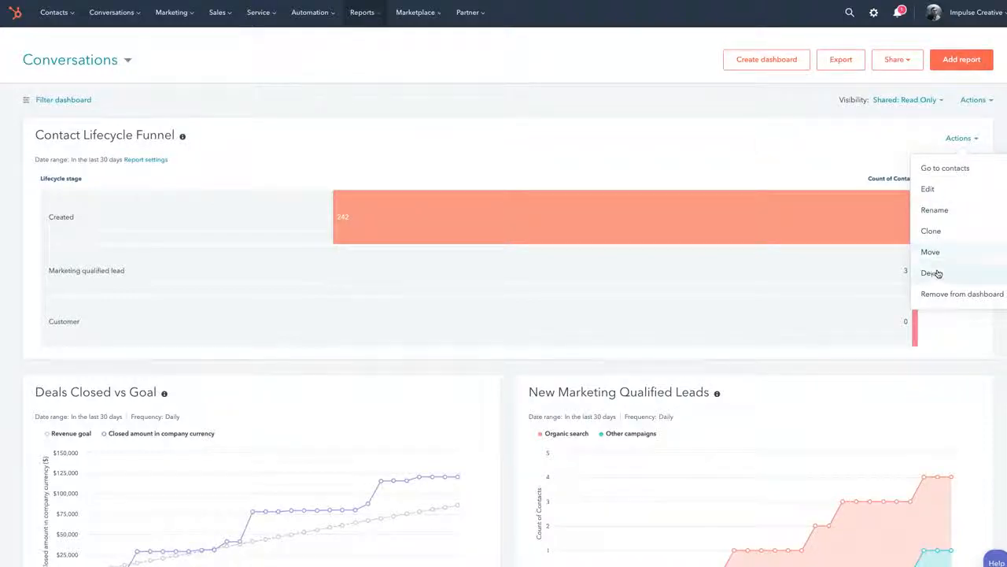
pyautogui.click(938, 272)
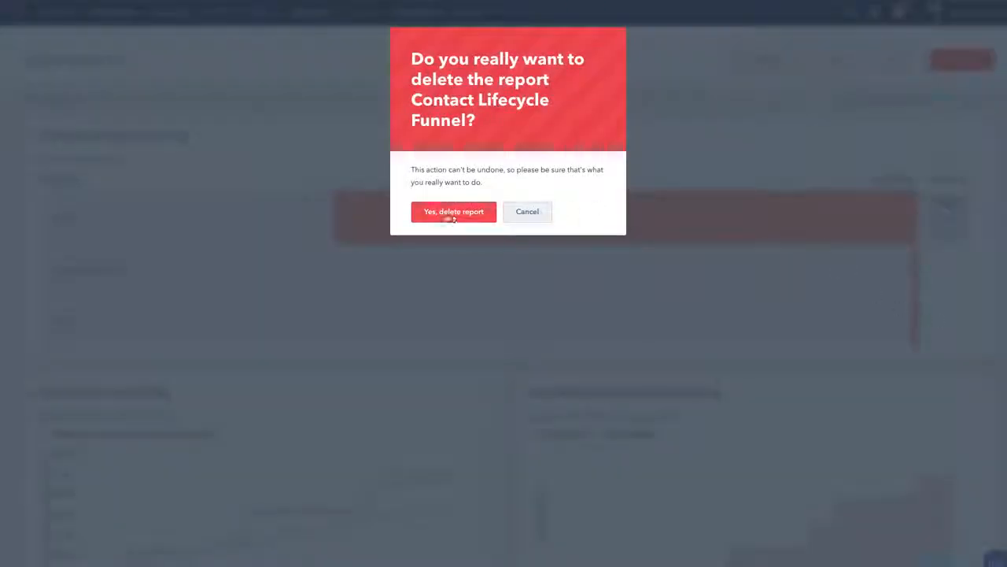
pyautogui.click(461, 210)
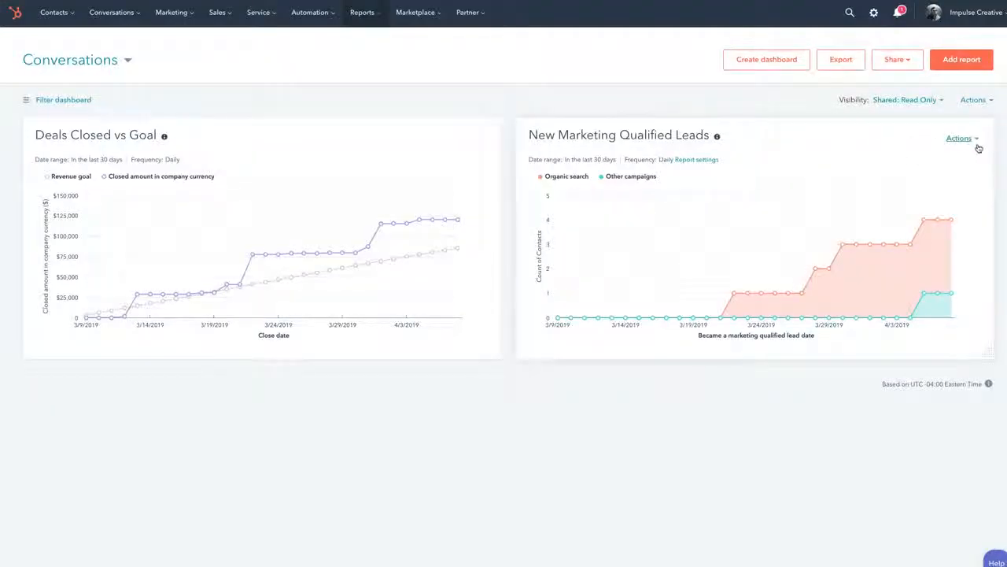
# Delete the New Marketing Qualified Leads and Deals Closed vs Goal reports from the dashboard
pyautogui.click(976, 140)
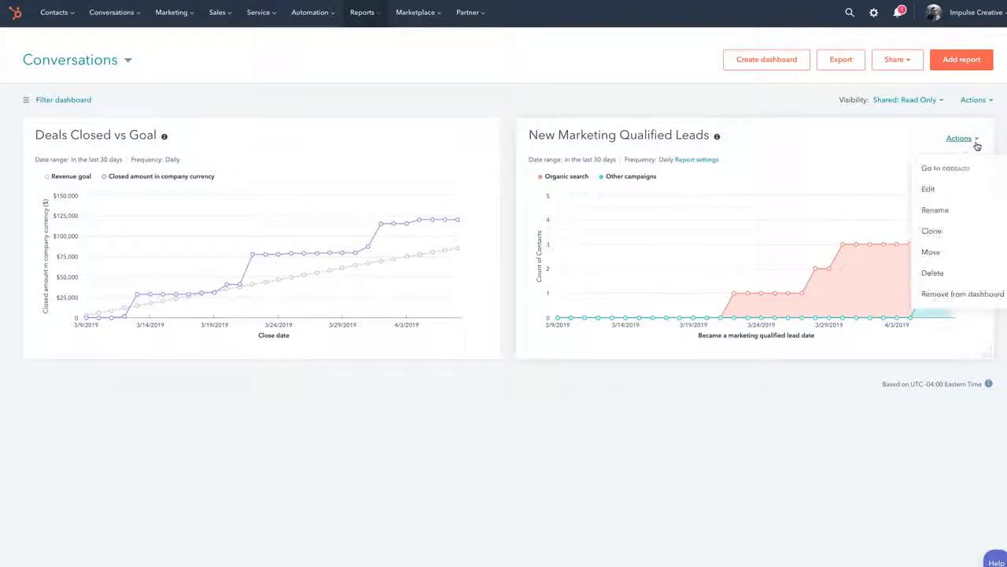
pyautogui.click(934, 274)
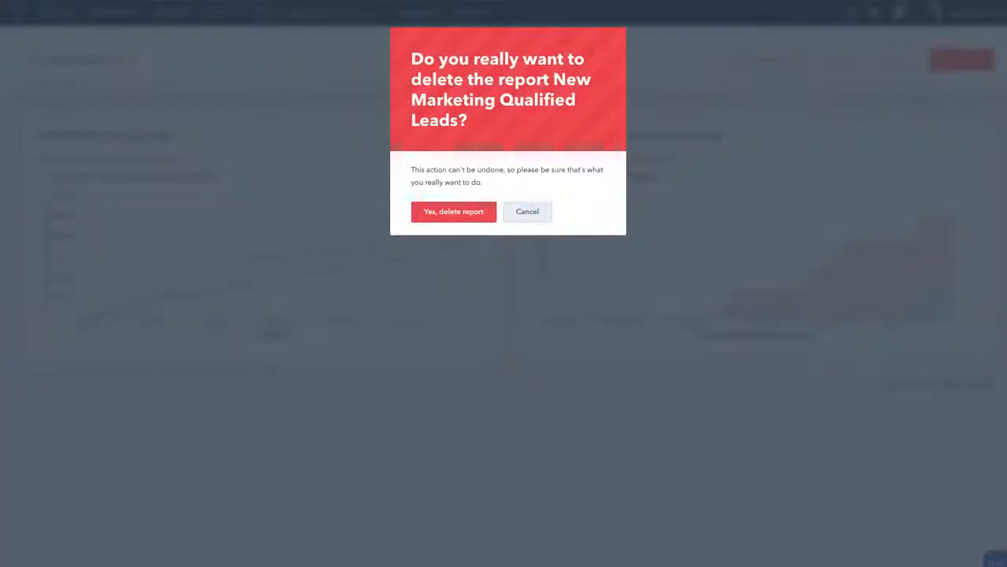
pyautogui.click(429, 214)
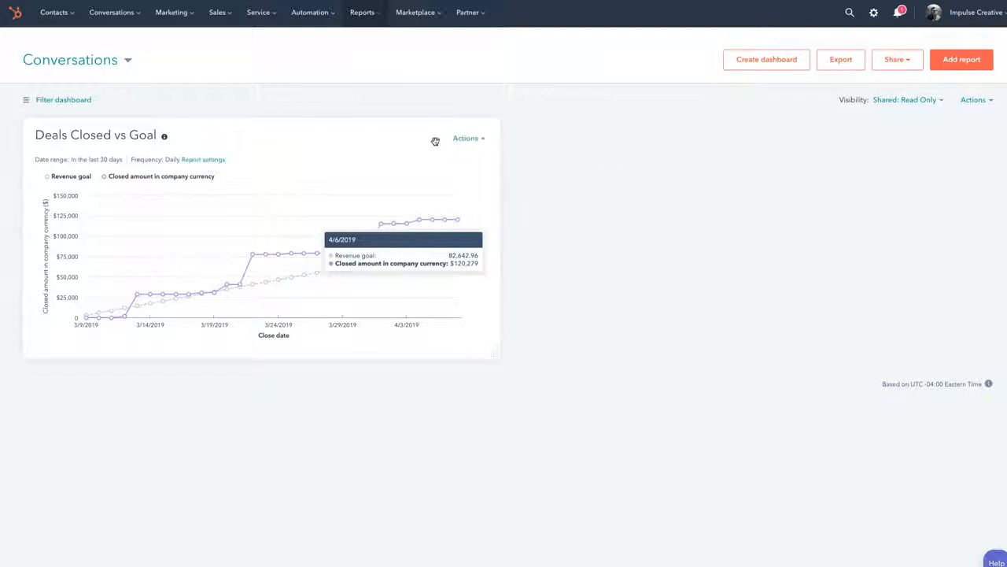
pyautogui.click(480, 140)
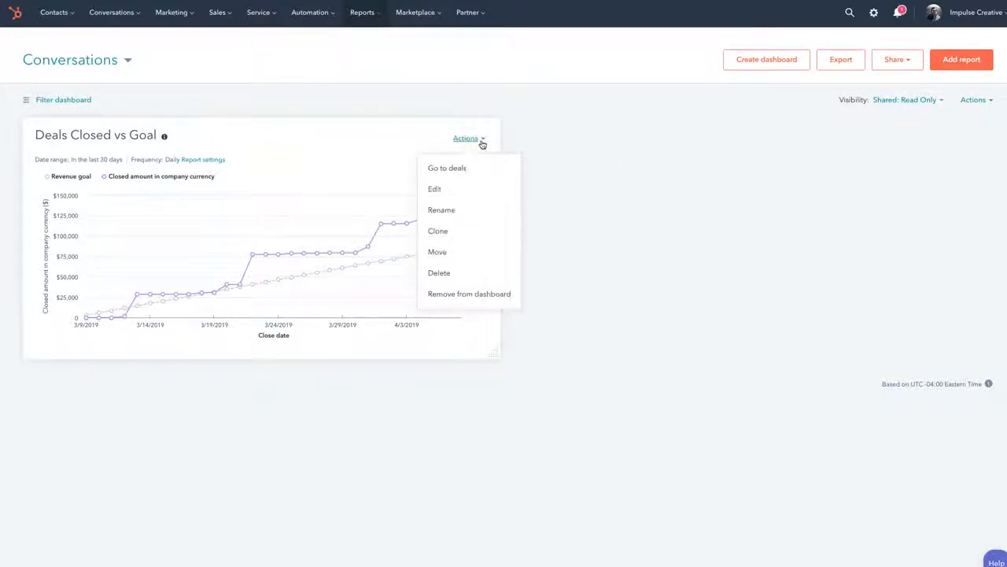
pyautogui.click(445, 276)
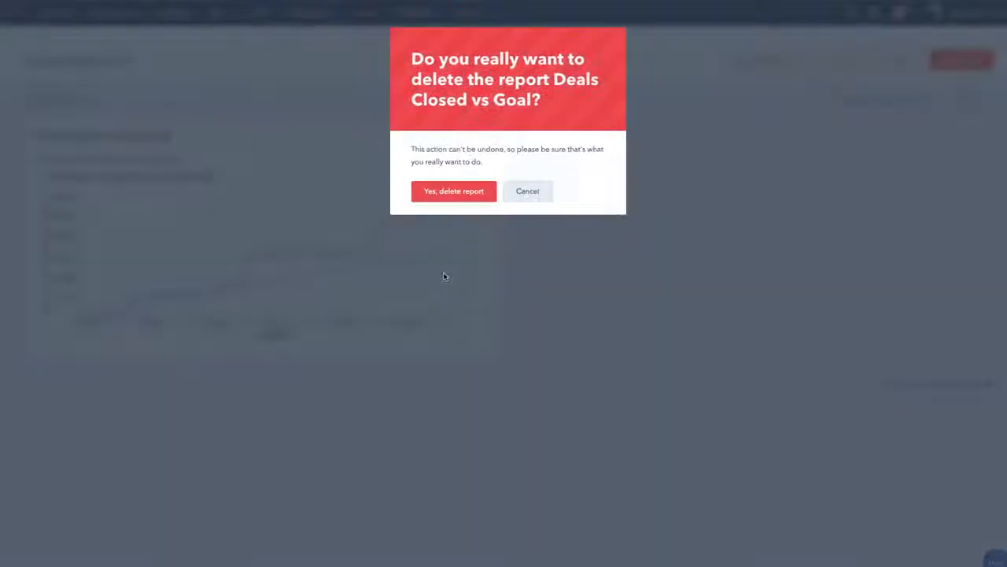
pyautogui.click(445, 191)
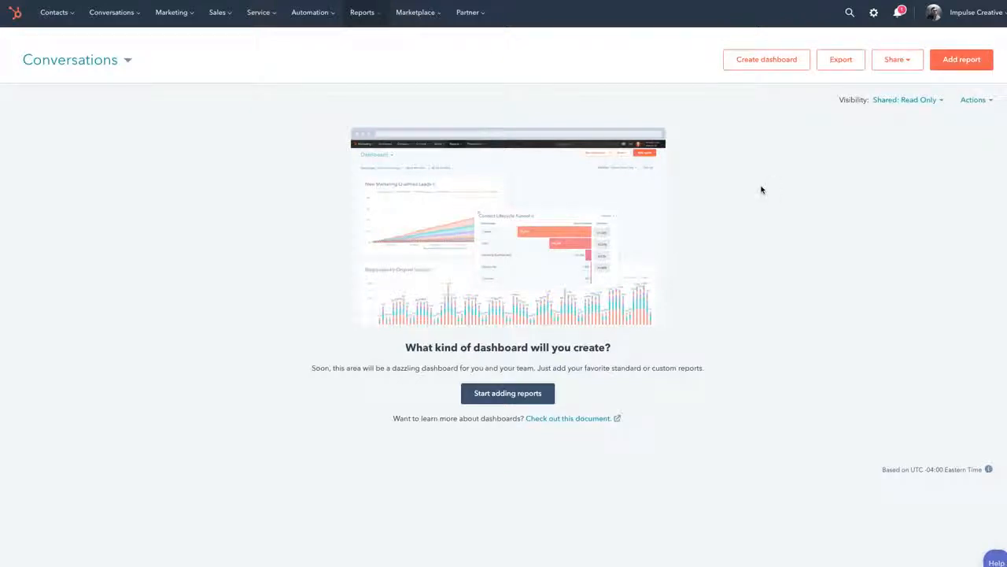
# Add Chat Conversations Over Time, Chat Conversations by URL, Average Chat Response Time by Assignee and Chat Conversations by Assignee from the report library's Conversations category
pyautogui.click(952, 60)
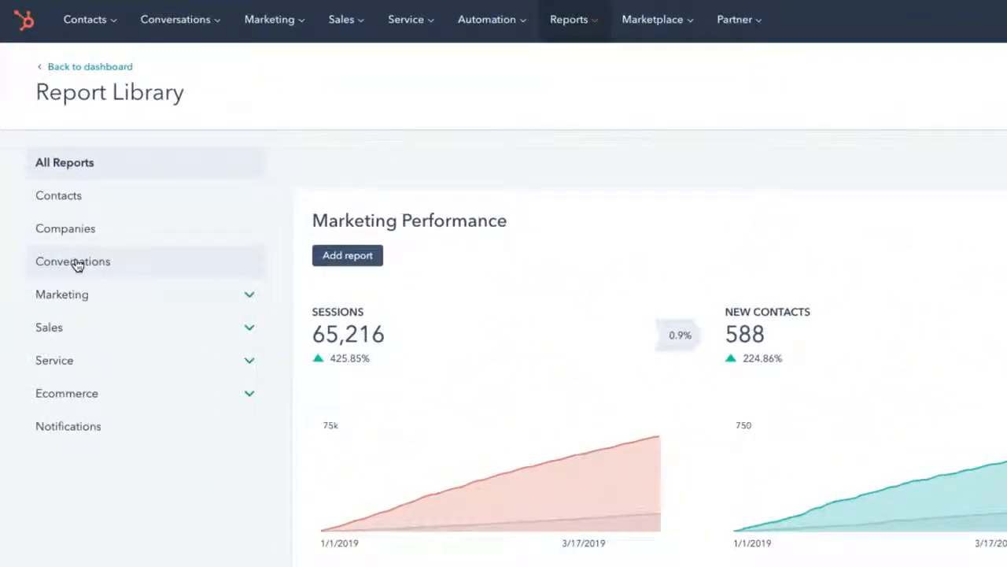
pyautogui.click(71, 265)
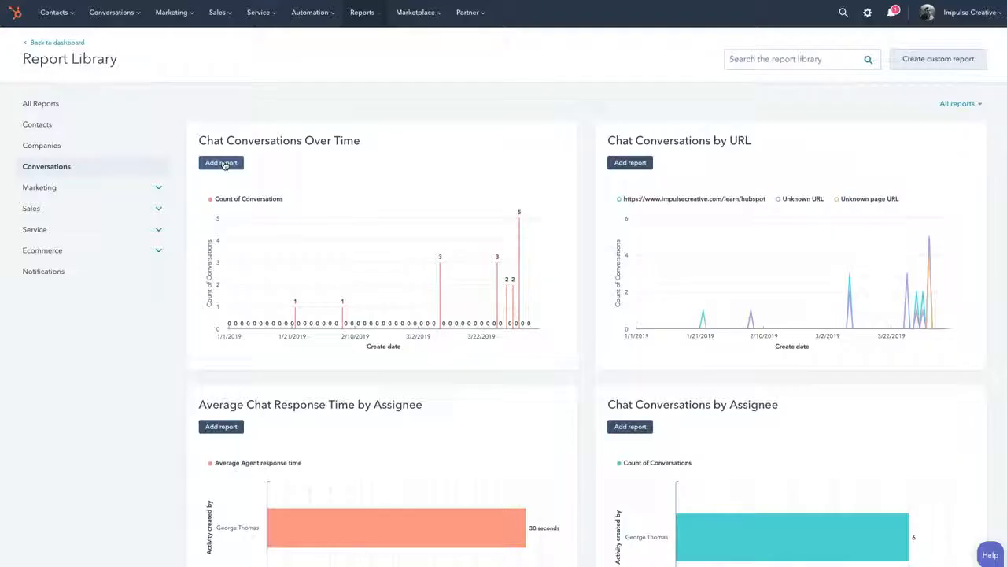
pyautogui.click(225, 164)
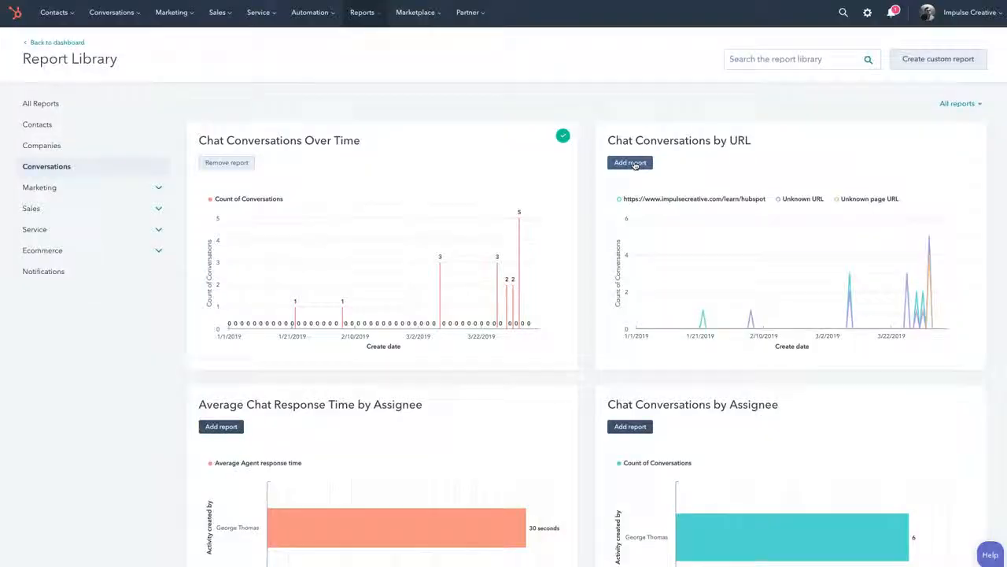
pyautogui.click(634, 164)
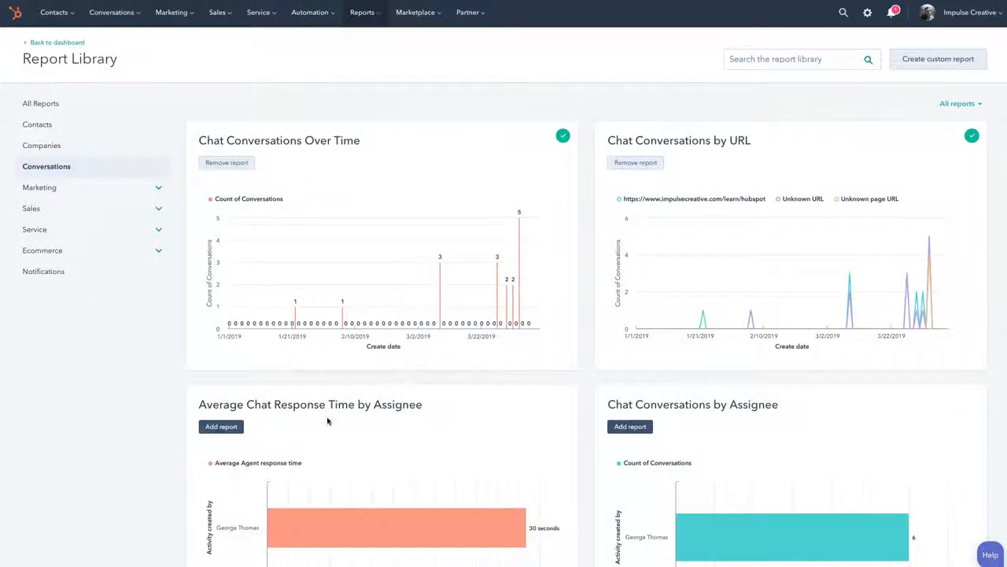
pyautogui.click(220, 427)
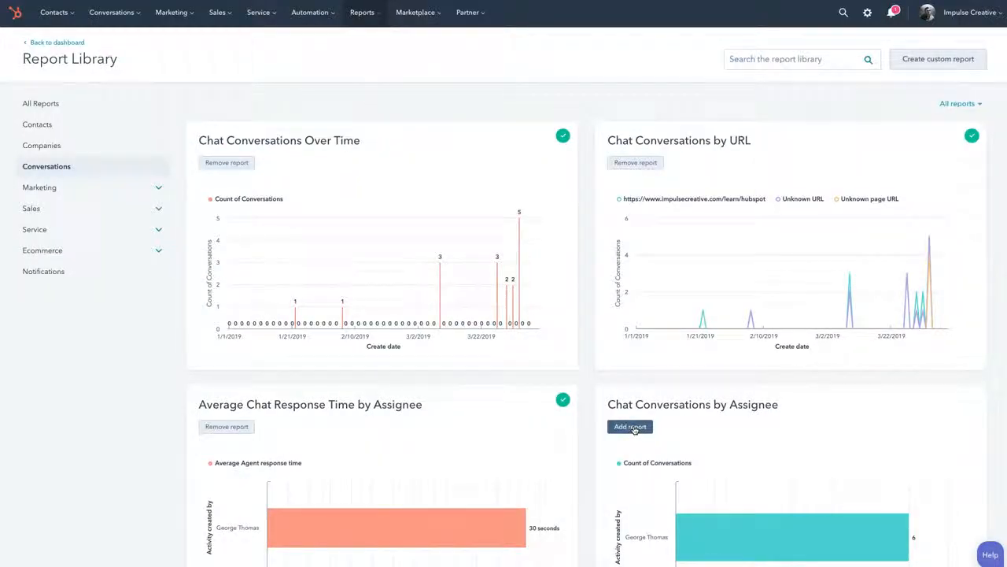
pyautogui.click(632, 427)
# Add the Conversations by Source report from the library and return to the Conversations dashboard
pyautogui.scroll(-5, 635, 429)
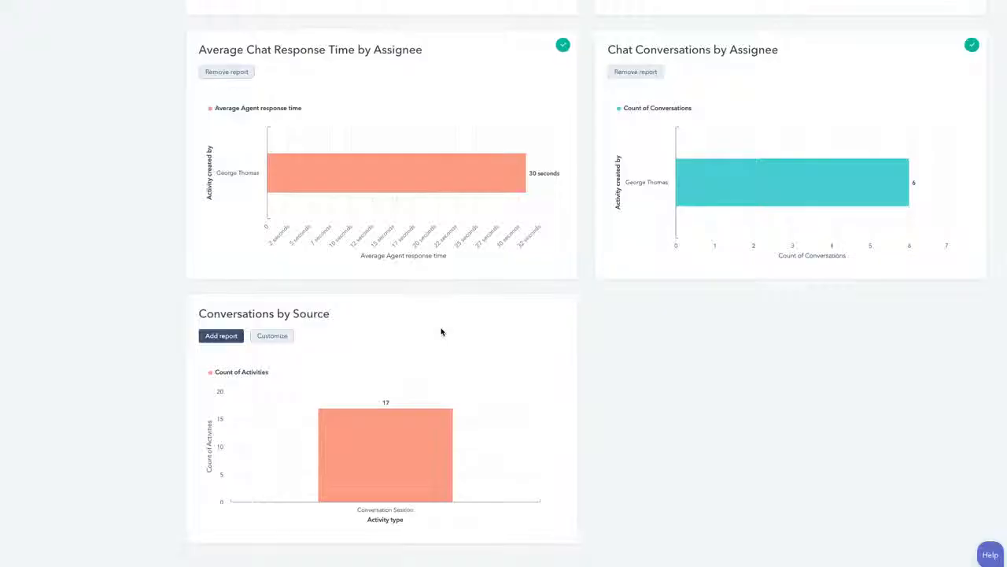
pyautogui.moveTo(441, 330)
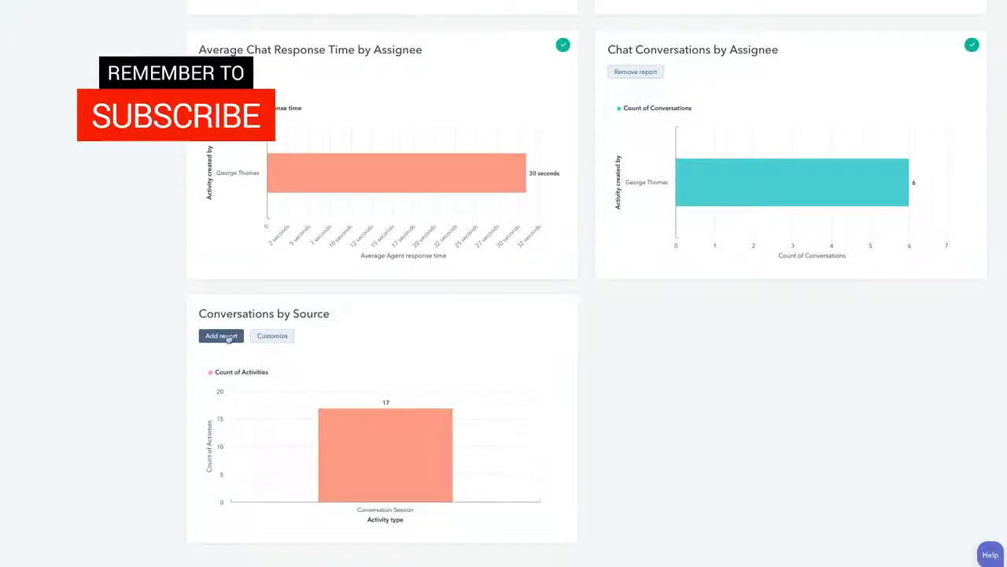
pyautogui.moveTo(207, 399)
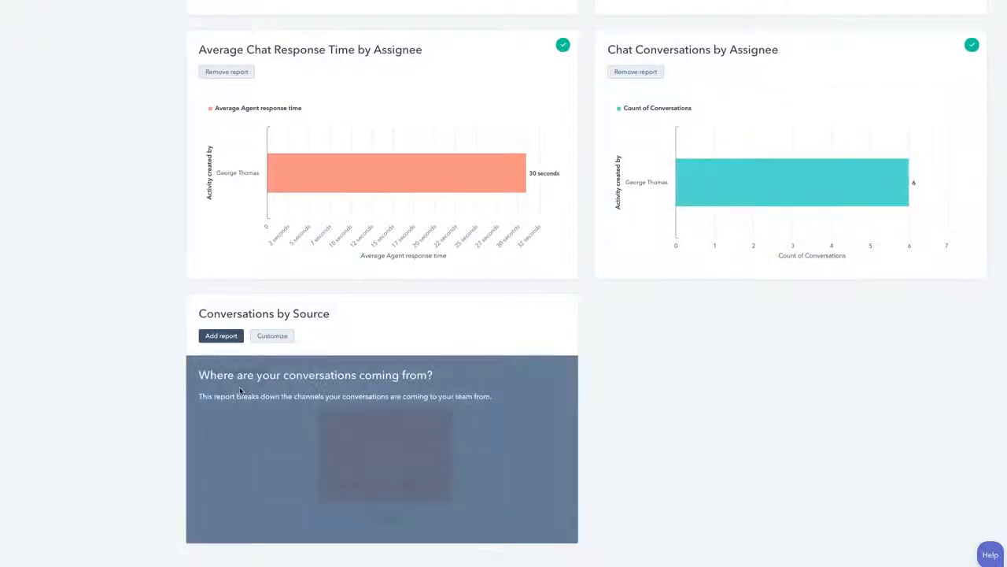
pyautogui.click(221, 336)
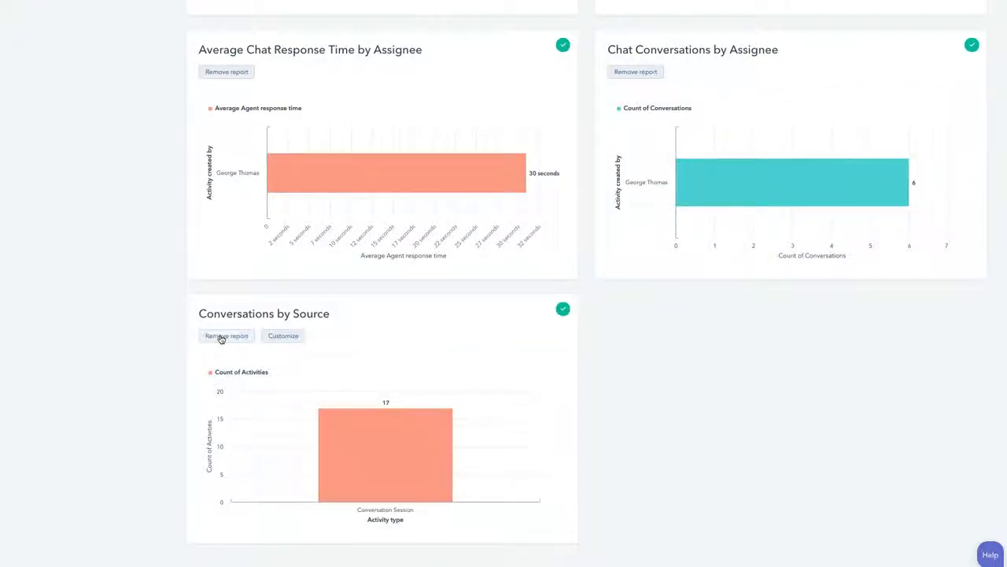
pyautogui.scroll(5, 709, 361)
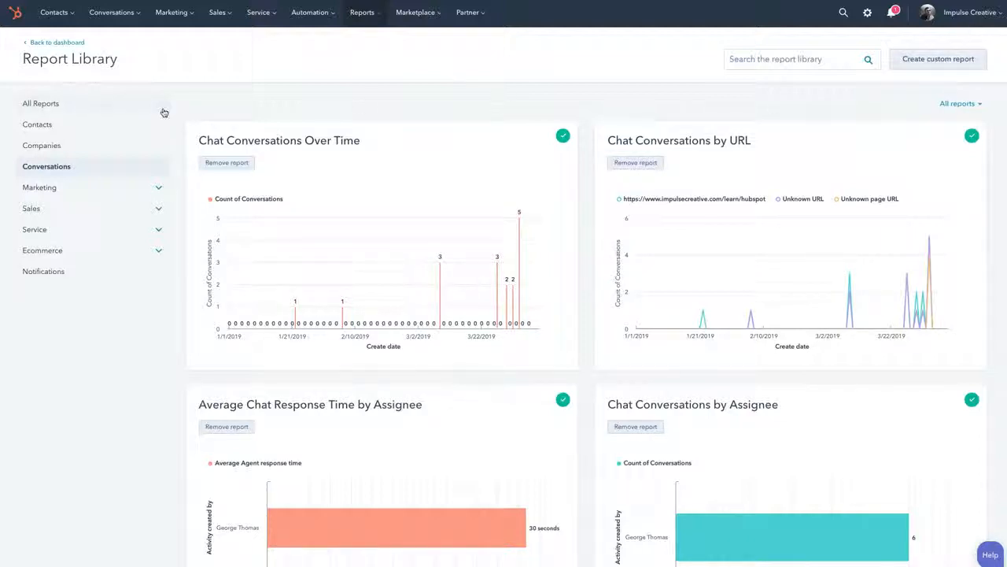
pyautogui.click(58, 43)
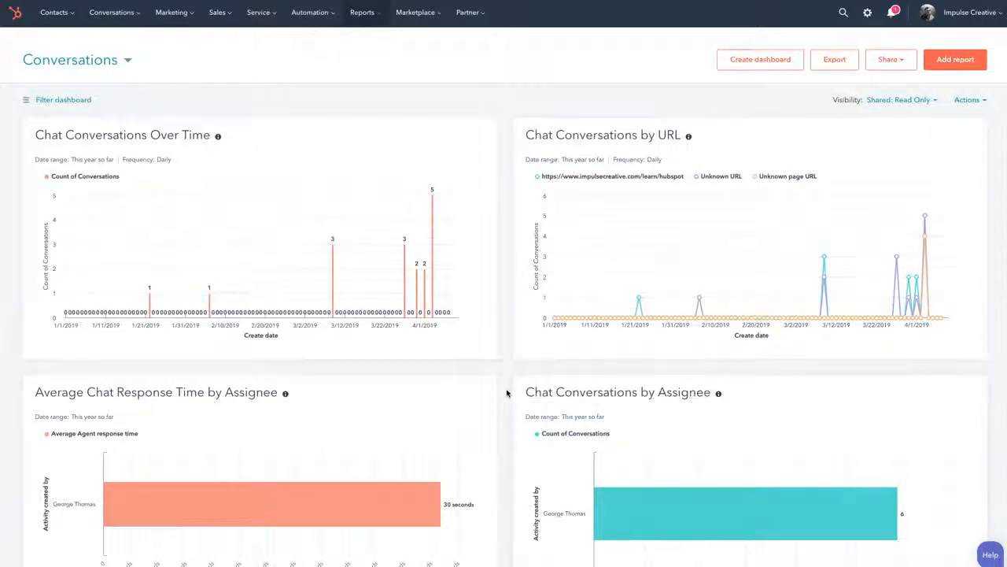
# Review the reports on the Conversations dashboard and look through the dashboard's management and sharing options
pyautogui.scroll(-5, 508, 394)
pyautogui.scroll(6, 507, 394)
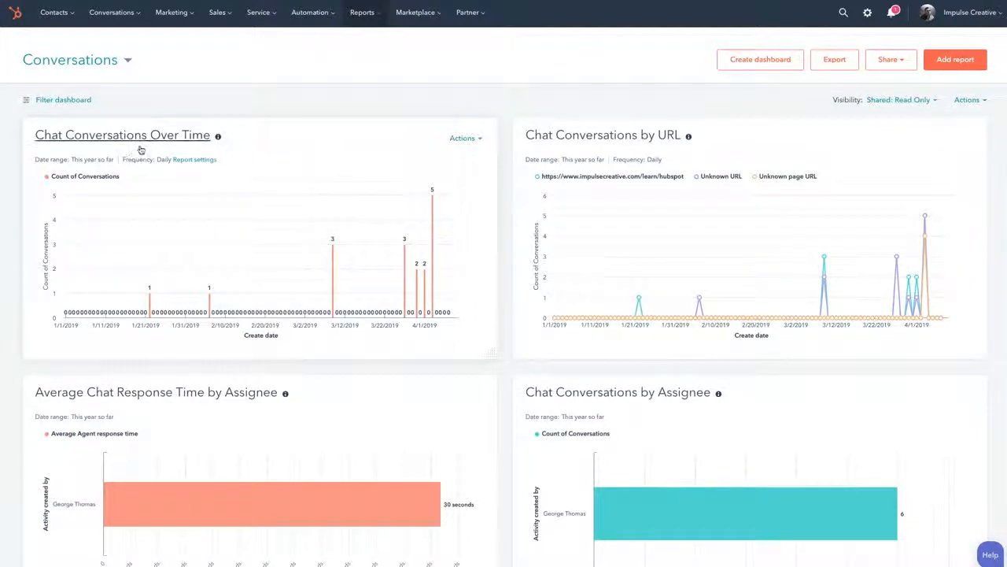
pyautogui.scroll(-3, 247, 306)
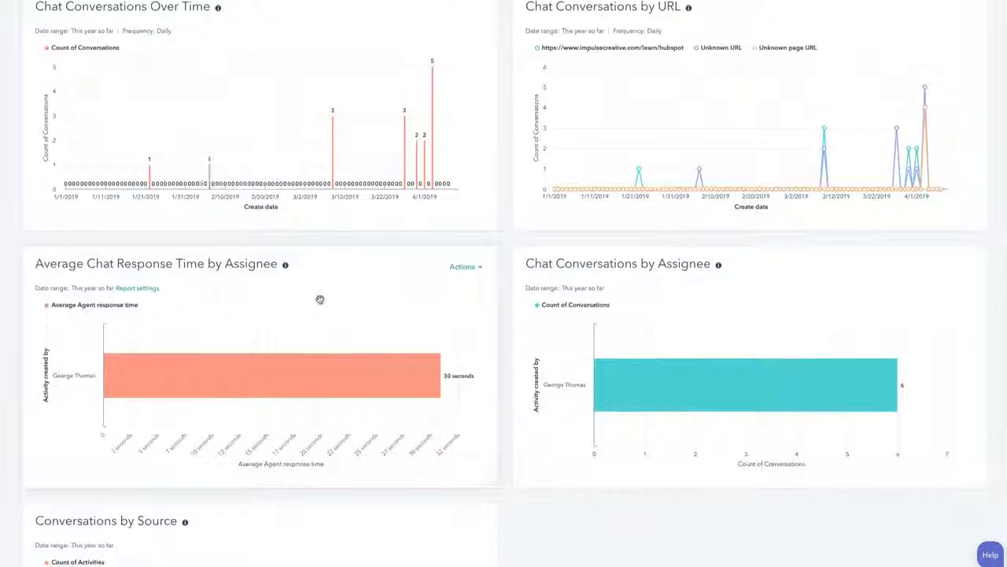
pyautogui.scroll(3, 318, 299)
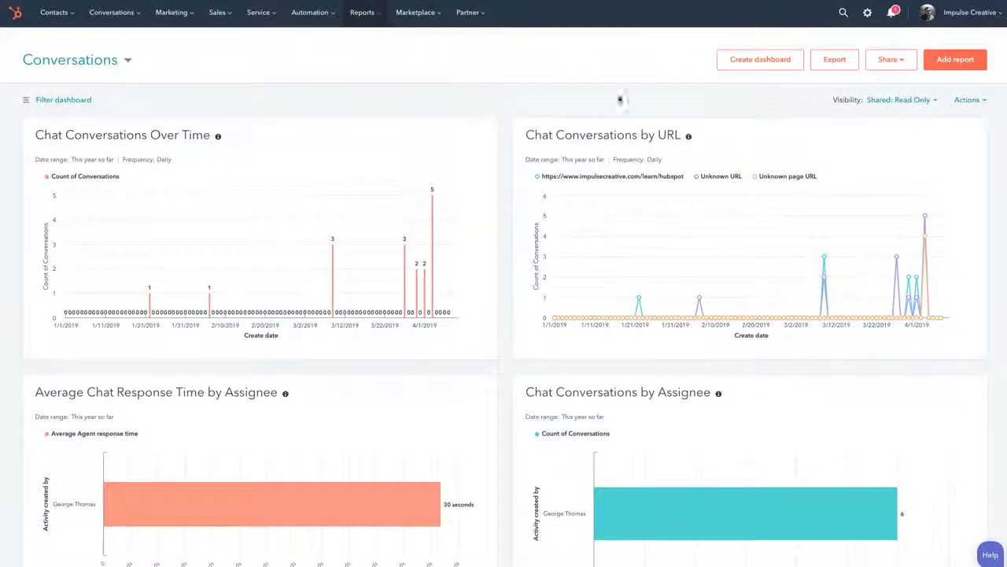
pyautogui.click(983, 101)
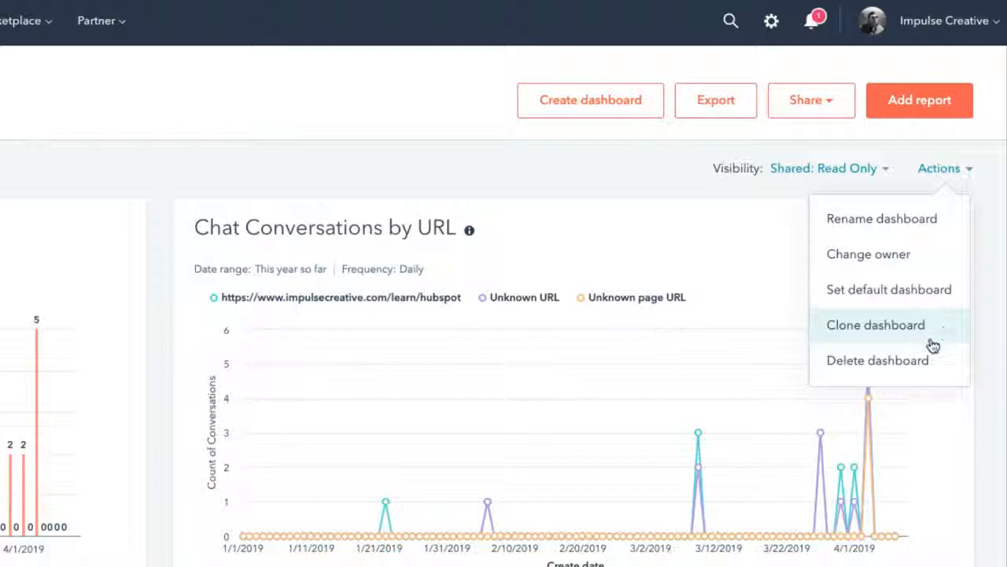
pyautogui.click(388, 171)
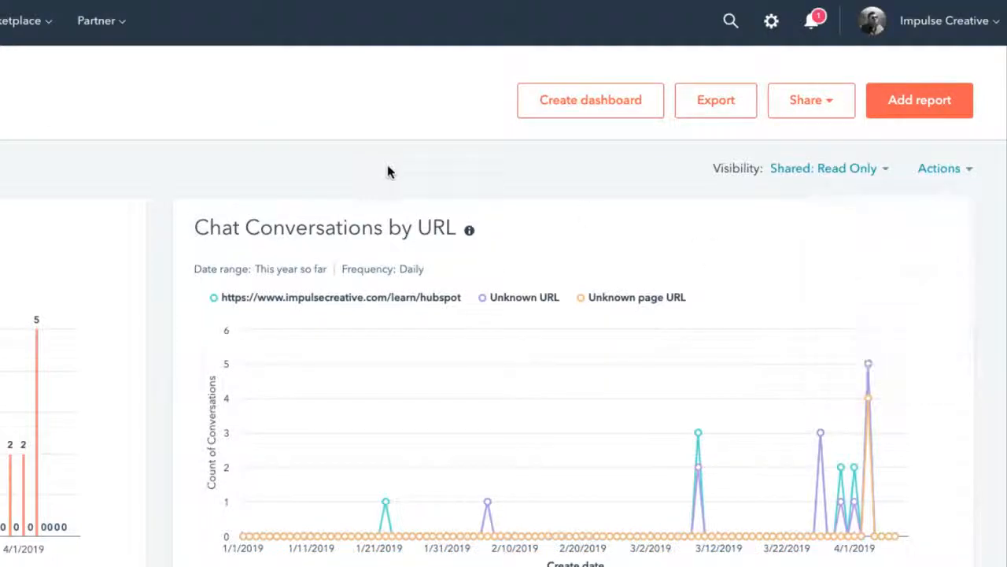
pyautogui.click(828, 109)
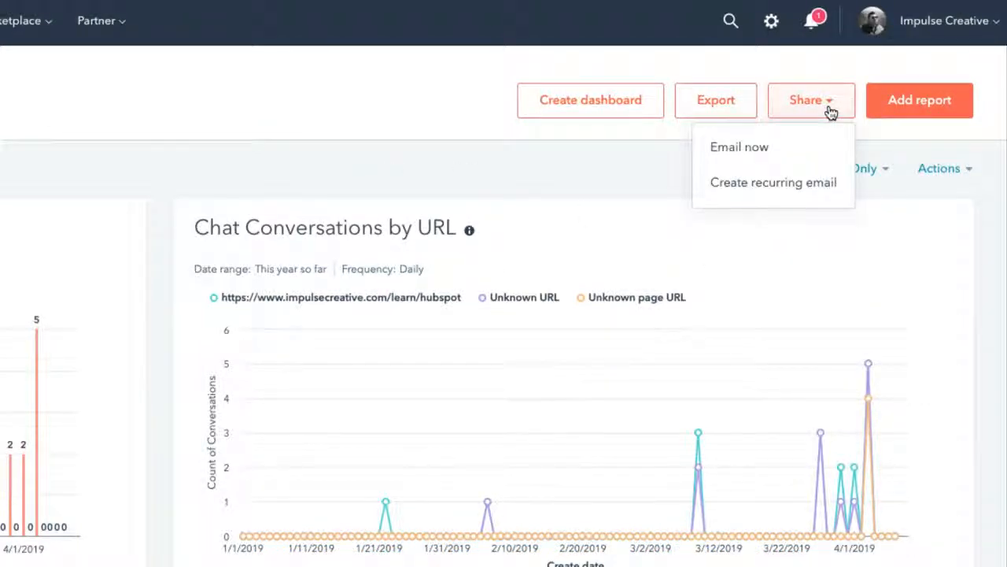